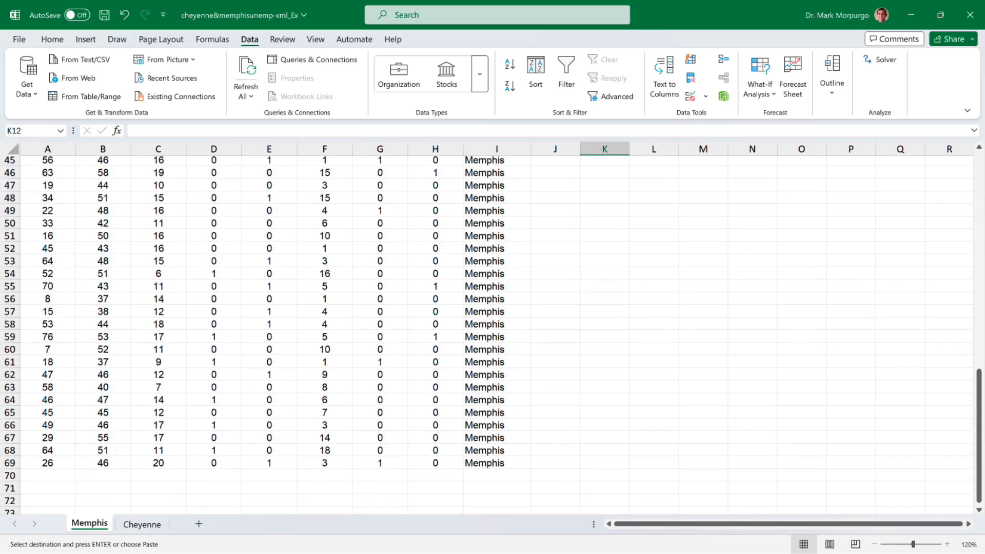
- Copy the Cheyenne sheet's 50 data rows, A2:I51, without the headers
{"action": "scroll", "coordinate": [492, 334], "scroll_direction": "up", "scroll_amount": 15}
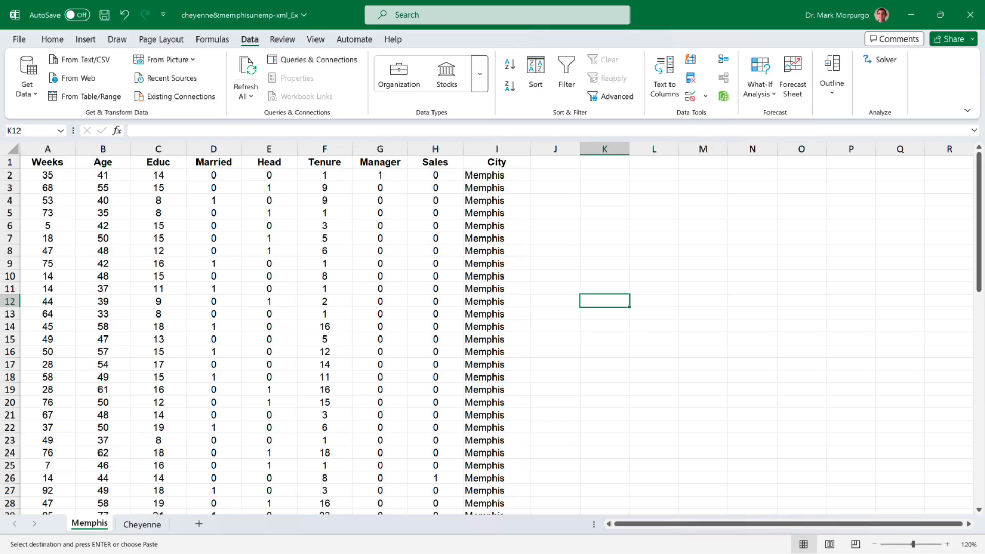
{"action": "left_click", "coordinate": [142, 524]}
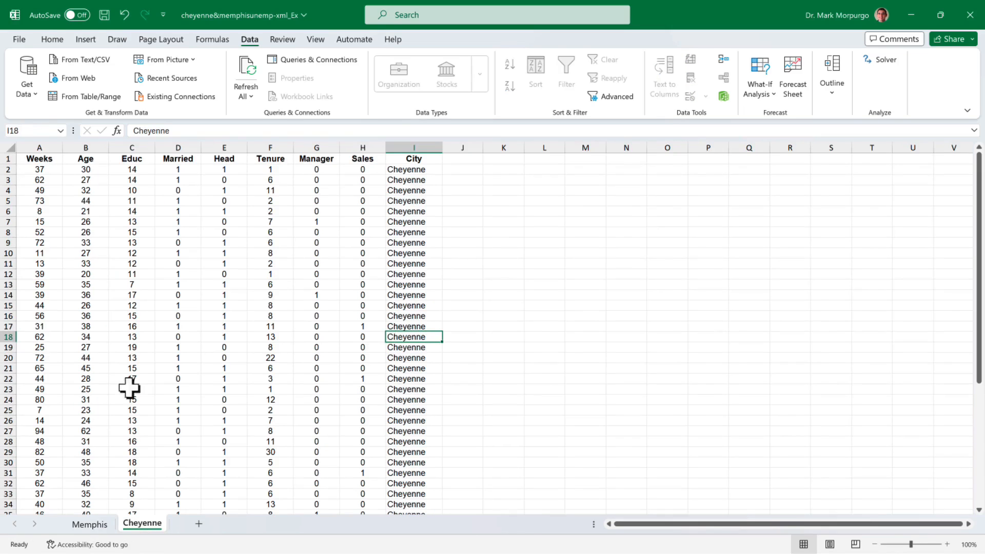
{"action": "left_click", "coordinate": [39, 171]}
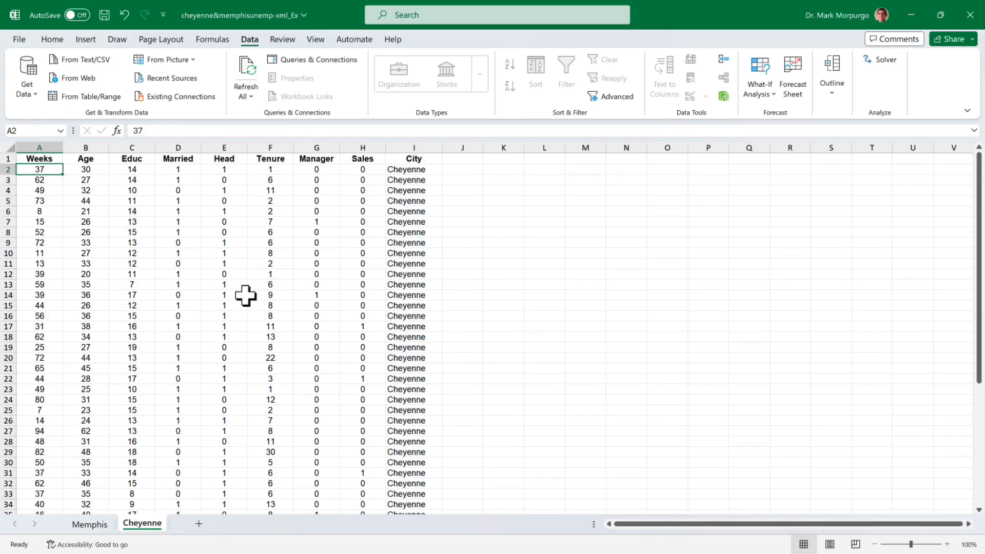
{"action": "scroll", "coordinate": [246, 296], "scroll_direction": "down", "scroll_amount": 3}
{"action": "scroll", "coordinate": [246, 296], "scroll_direction": "down", "scroll_amount": 5}
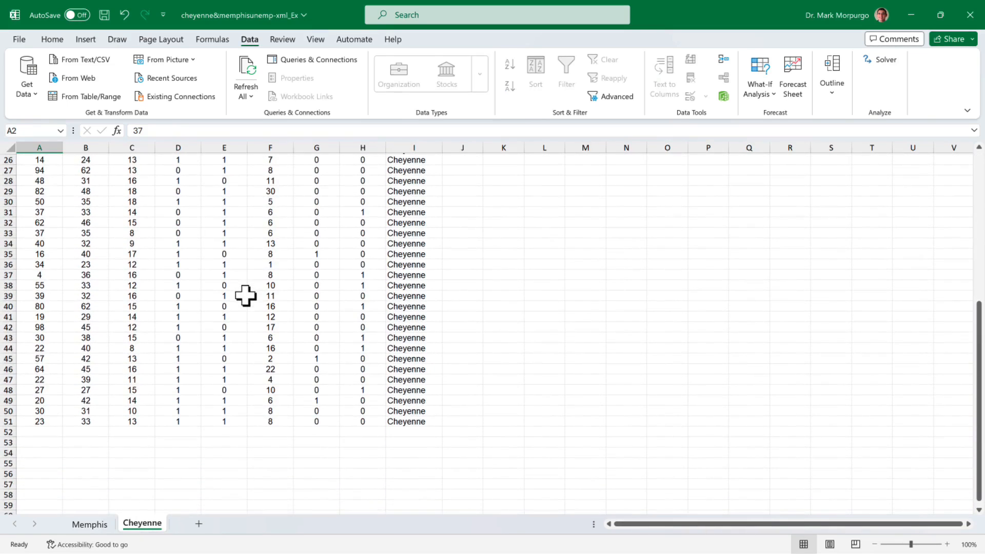
{"action": "left_click", "coordinate": [410, 422], "text": "shift"}
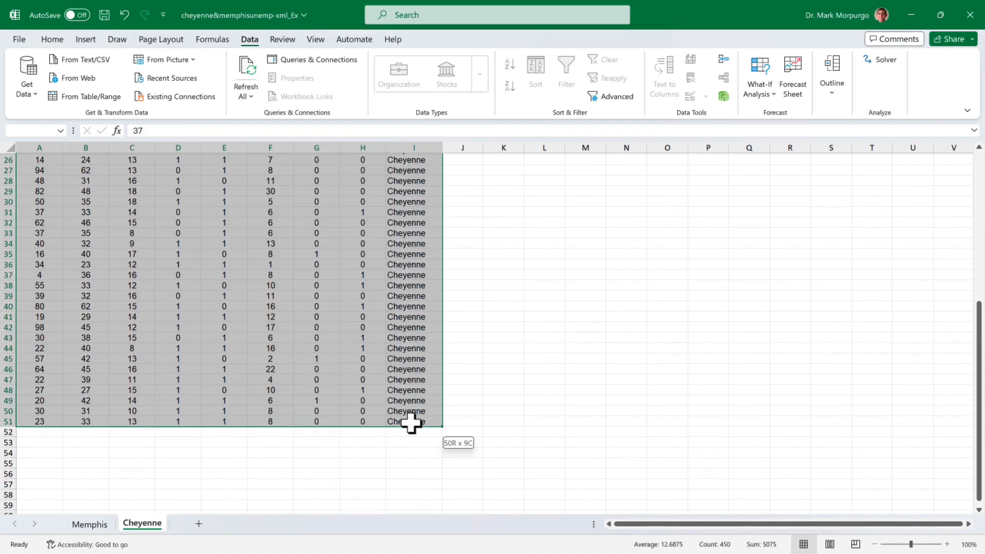
{"action": "right_click", "coordinate": [410, 421]}
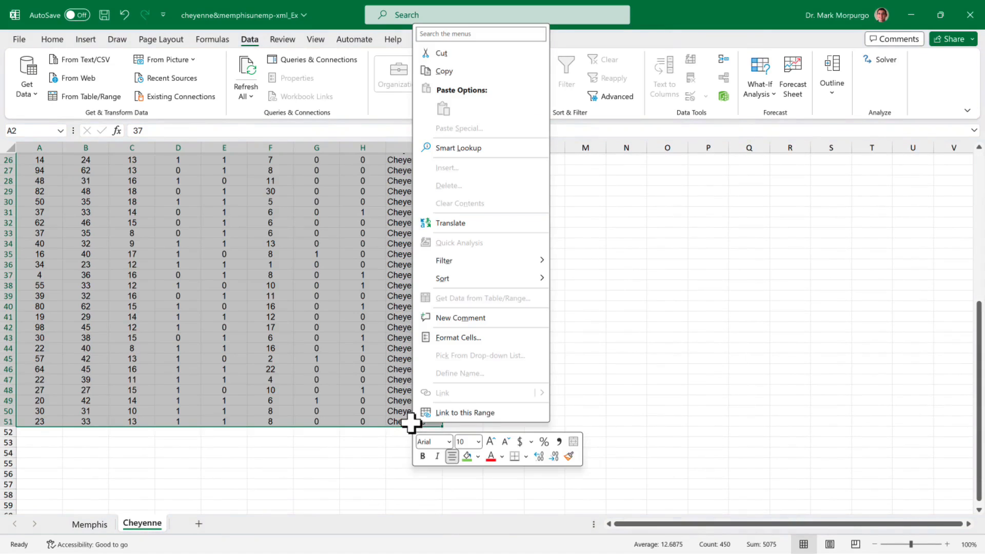
{"action": "left_click", "coordinate": [448, 75]}
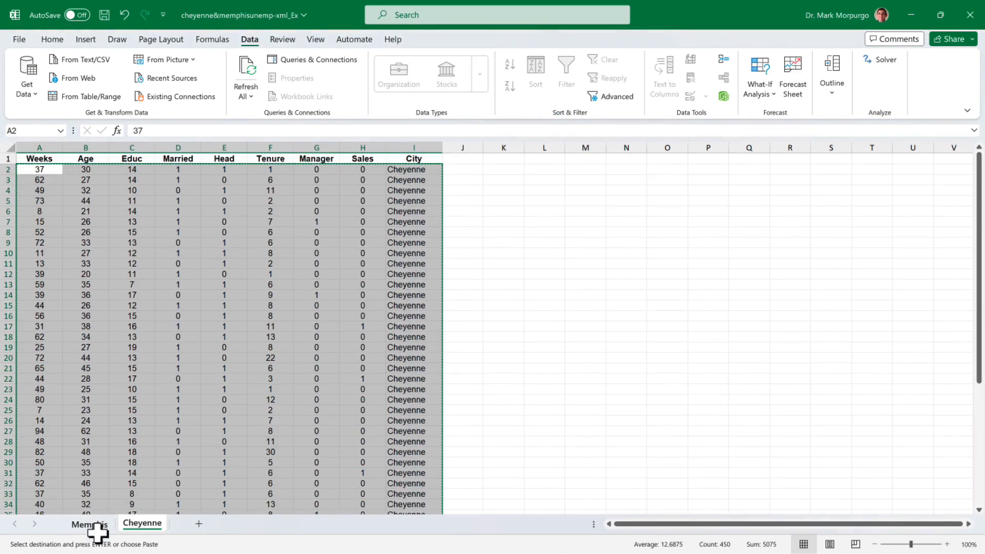
- Paste the copied Cheyenne rows into the Memphis sheet starting at cell A70
{"action": "left_click", "coordinate": [90, 525]}
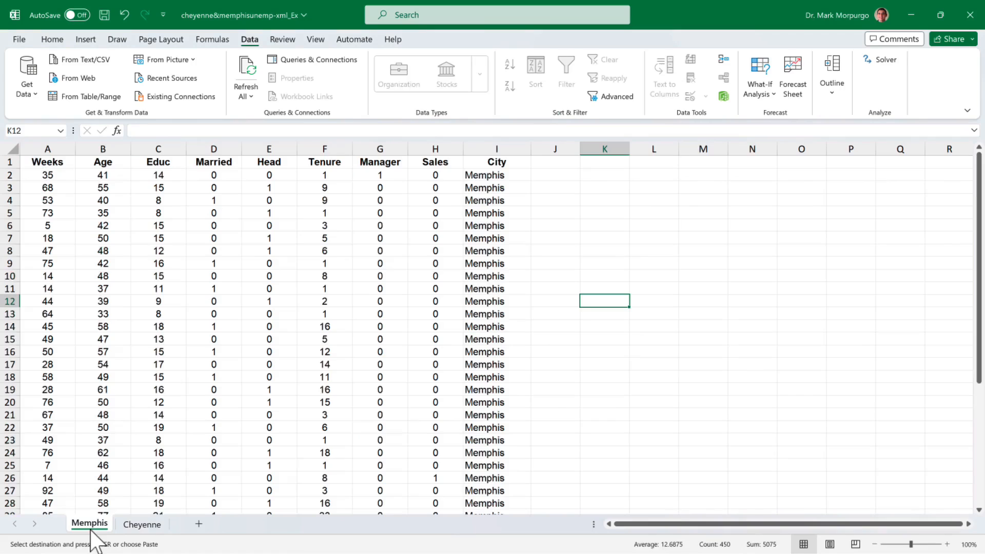
{"action": "scroll", "coordinate": [106, 370], "scroll_direction": "down", "scroll_amount": 13}
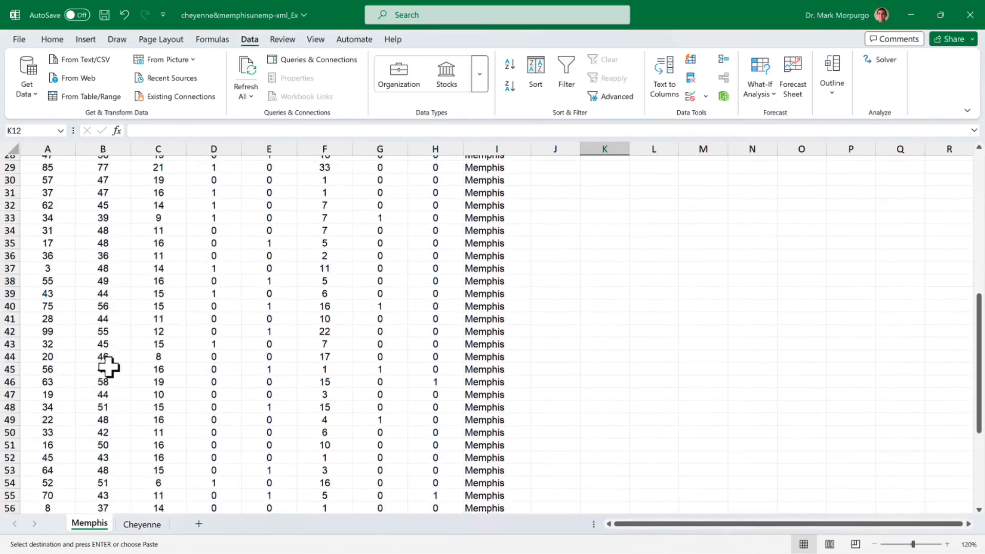
{"action": "scroll", "coordinate": [108, 366], "scroll_direction": "down", "scroll_amount": 3}
{"action": "left_click", "coordinate": [44, 412]}
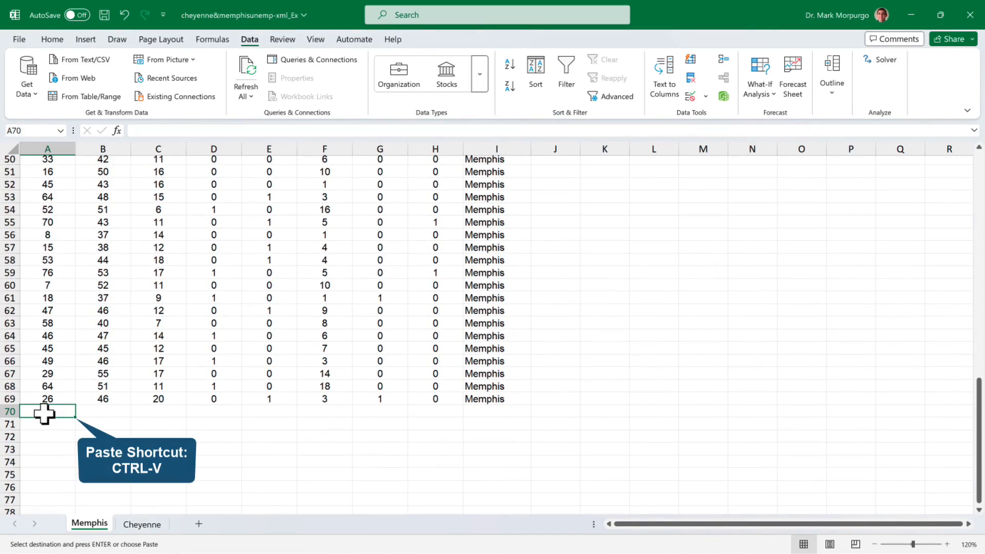
{"action": "right_click", "coordinate": [44, 411]}
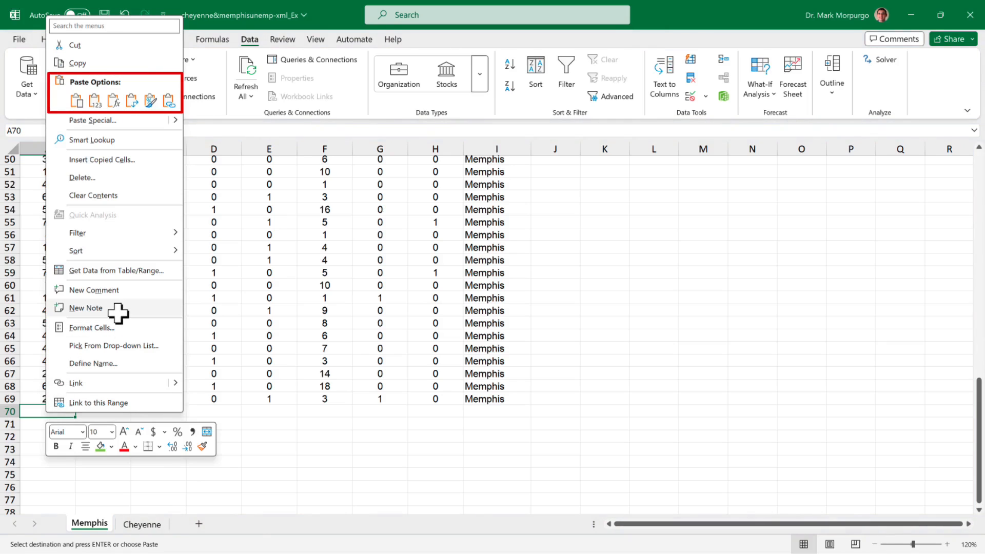
{"action": "left_click", "coordinate": [75, 102]}
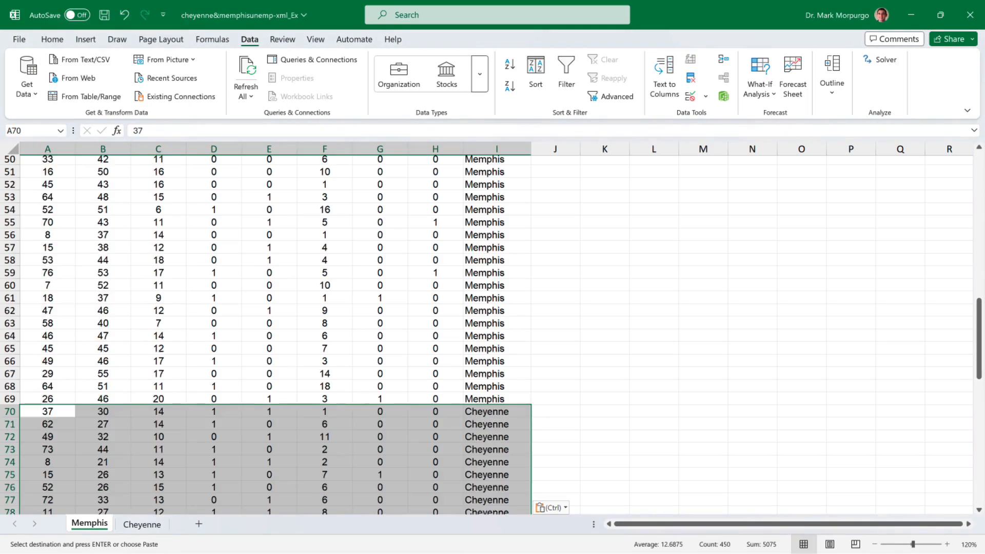
- Verify the pasted records end at row 119
{"action": "left_click", "coordinate": [214, 374]}
{"action": "scroll", "coordinate": [491, 334], "scroll_direction": "down", "scroll_amount": 15}
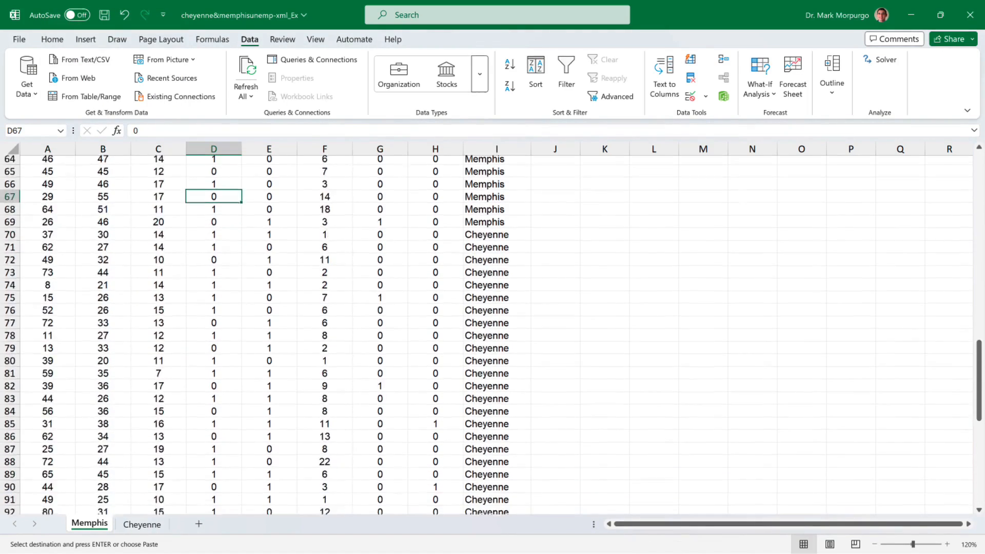
{"action": "scroll", "coordinate": [490, 335], "scroll_direction": "down", "scroll_amount": 2}
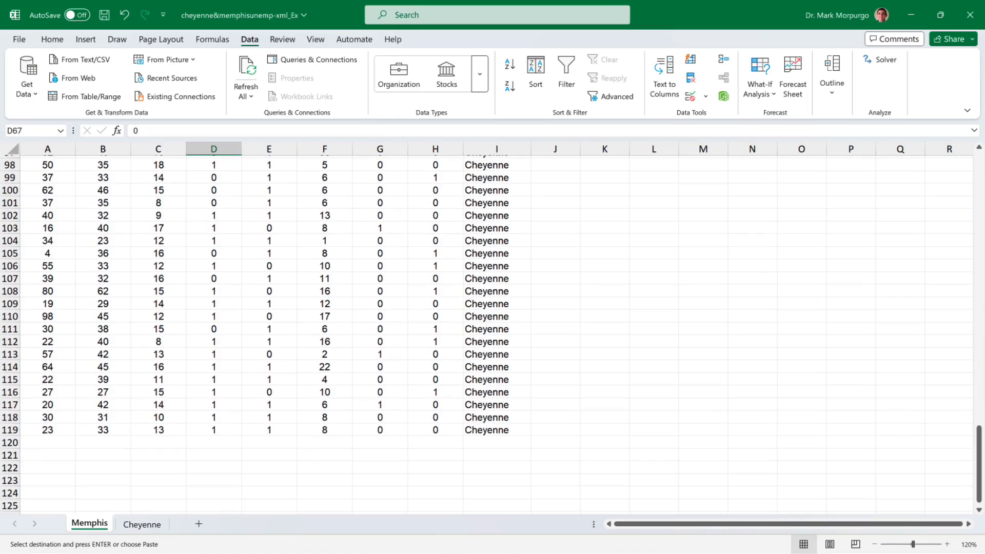
{"action": "left_click", "coordinate": [496, 430]}
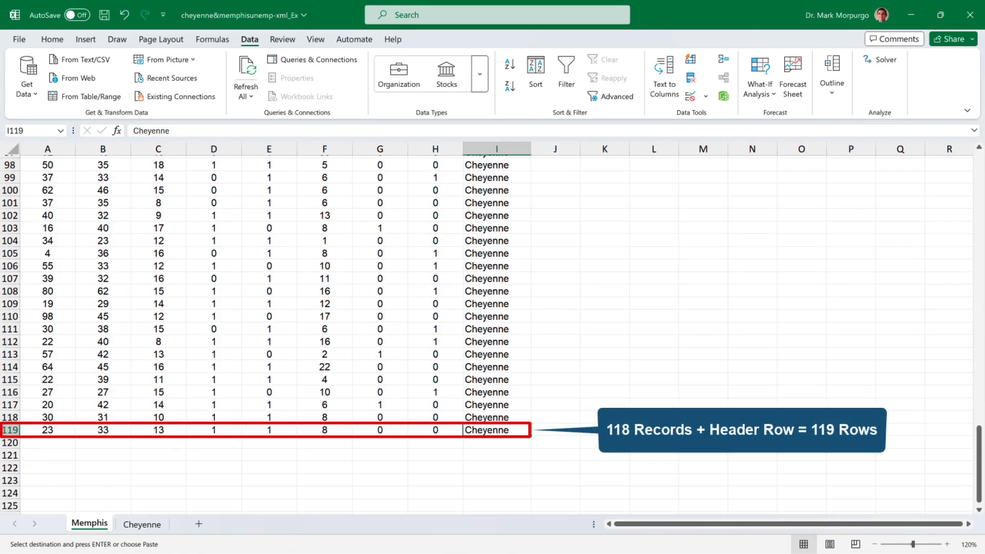
{"action": "scroll", "coordinate": [490, 334], "scroll_direction": "up", "scroll_amount": 20}
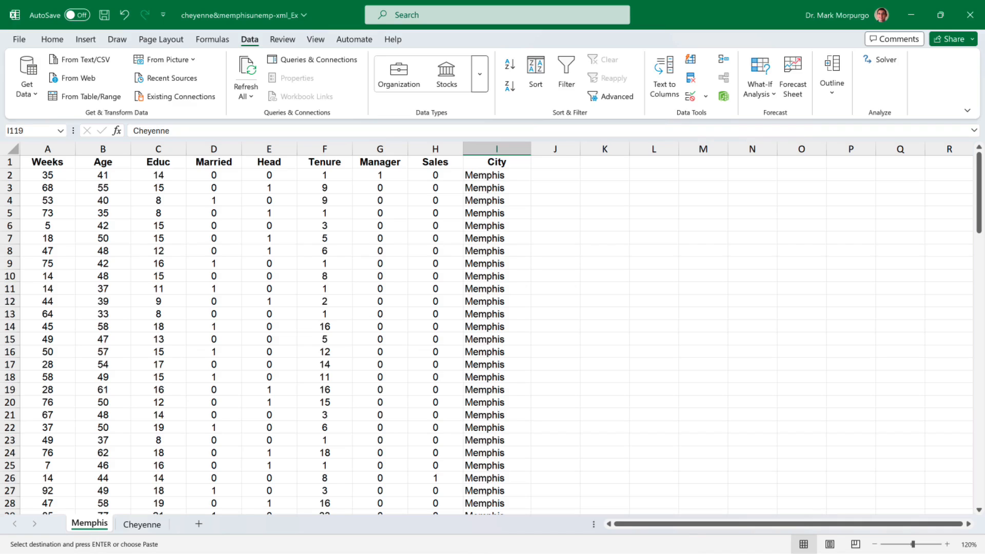
- Select A1:I119 and set up a Sort by Weeks, Smallest to Largest
{"action": "key", "text": "ctrl+a"}
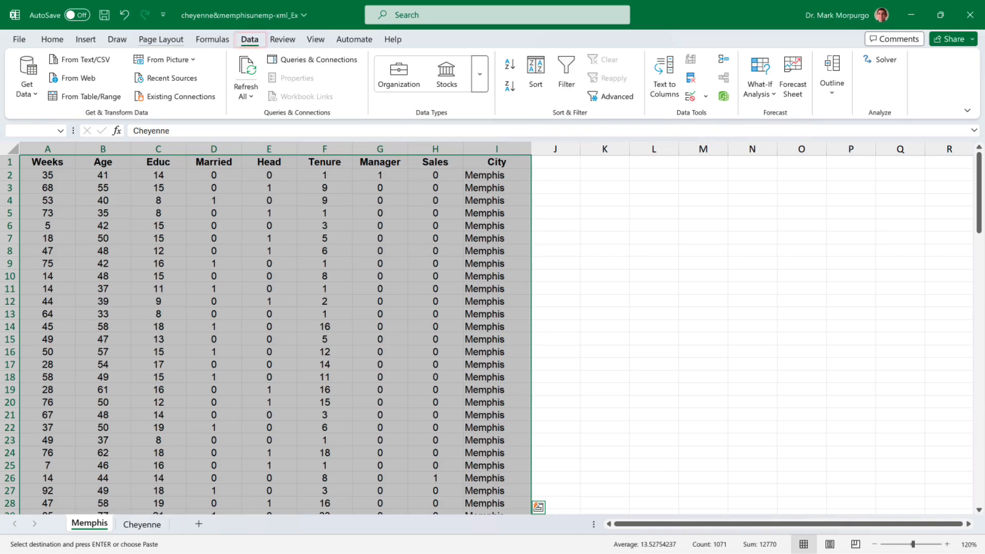
{"action": "left_click", "coordinate": [536, 71]}
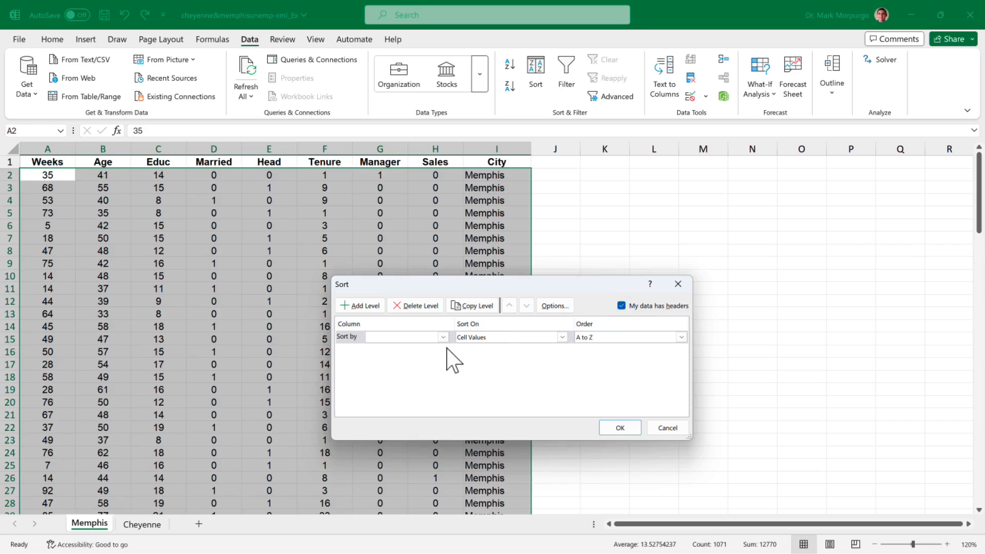
{"action": "left_click", "coordinate": [443, 337]}
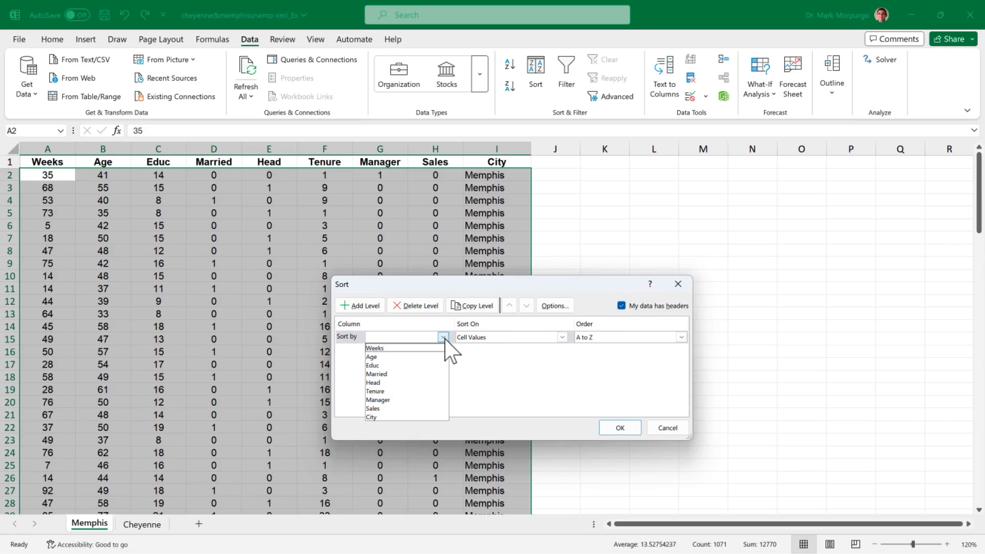
{"action": "left_click", "coordinate": [401, 348]}
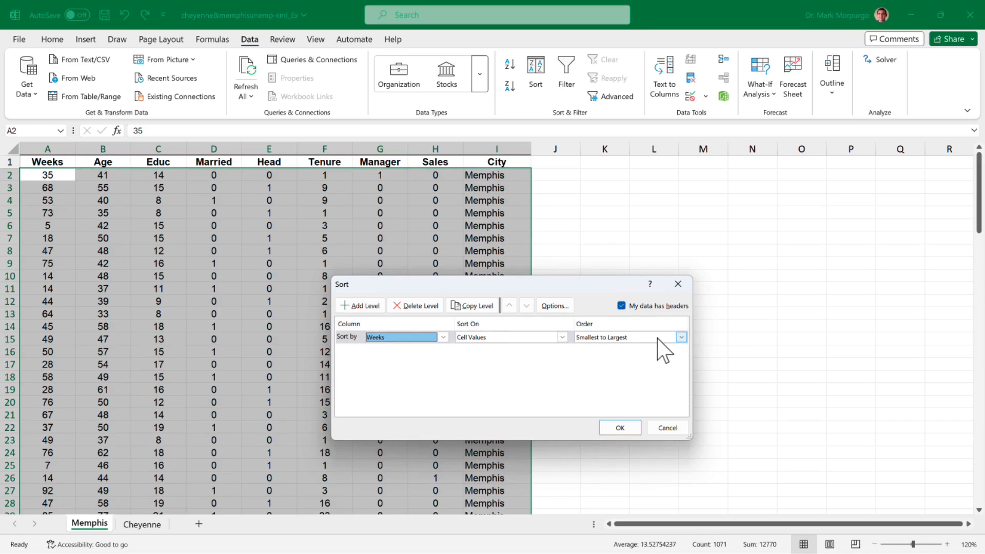
{"action": "left_click", "coordinate": [681, 337]}
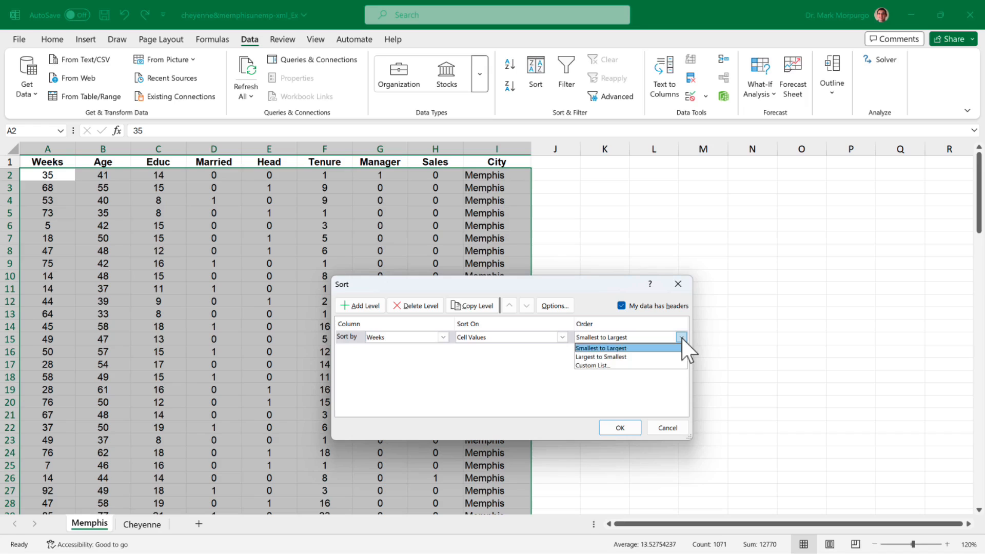
{"action": "left_click", "coordinate": [626, 349]}
- Apply the Weeks sort so the Memphis and Cheyenne rows interleave
{"action": "left_click", "coordinate": [618, 427]}
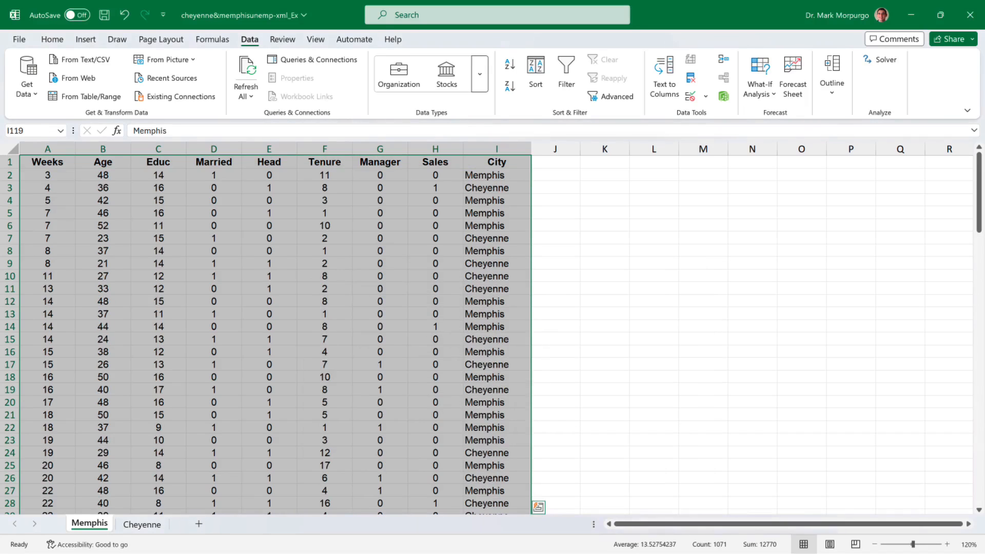
{"action": "scroll", "coordinate": [276, 334], "scroll_direction": "down", "scroll_amount": 5}
{"action": "scroll", "coordinate": [277, 333], "scroll_direction": "down", "scroll_amount": 16}
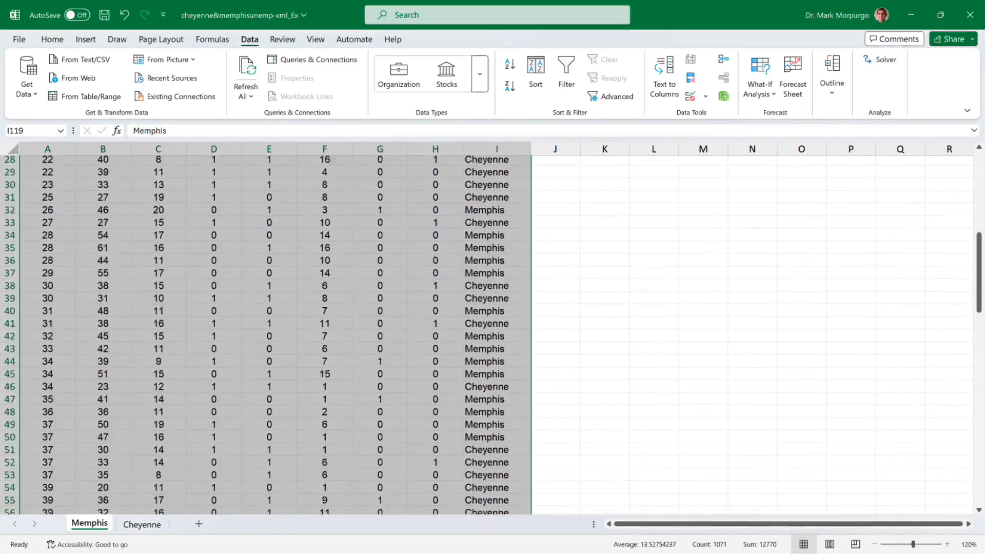
{"action": "scroll", "coordinate": [277, 333], "scroll_direction": "down", "scroll_amount": 11}
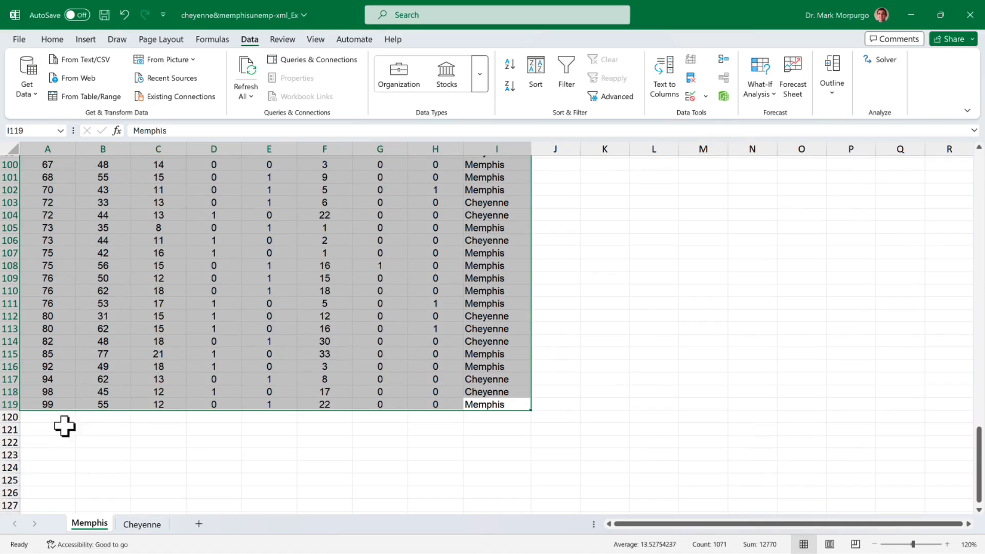
- In A121, enter 'Average age of a person who has been jobless for at least 90 weeks:'
{"action": "left_click", "coordinate": [47, 429]}
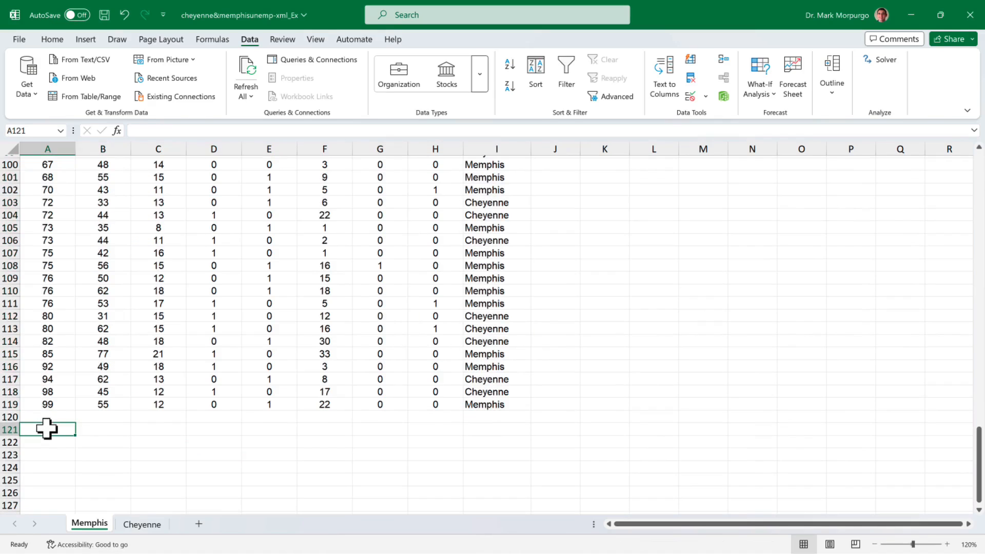
{"action": "type", "text": "A"}
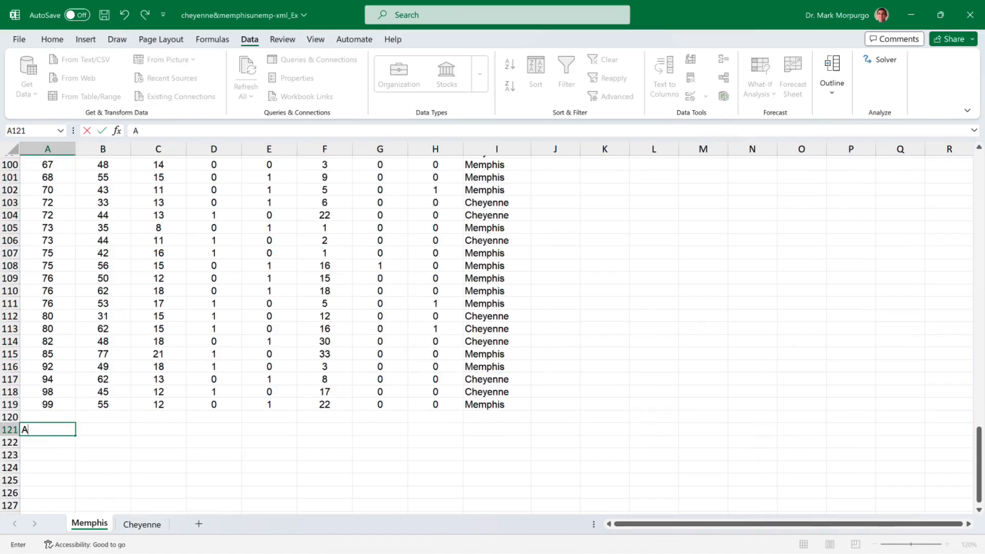
{"action": "type", "text": "verage age of a person who a"}
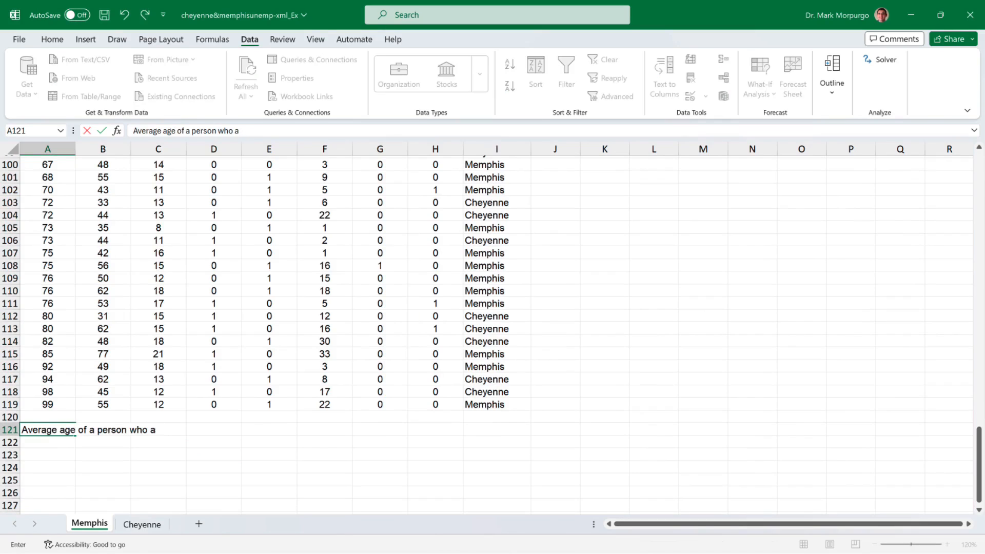
{"action": "key", "text": "BackSpace"}
{"action": "type", "text": "has been jobless for at least"}
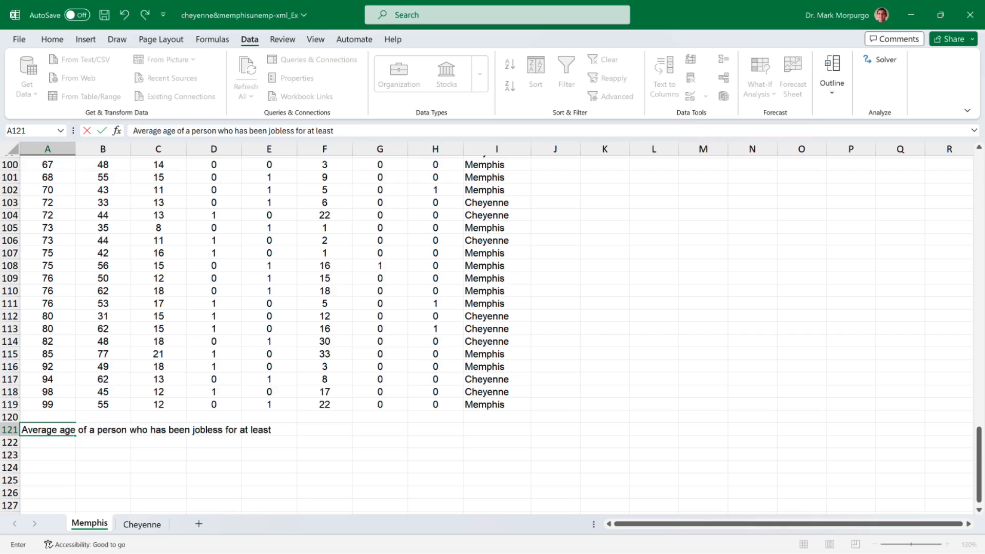
{"action": "type", "text": " 90 weeks:"}
{"action": "key", "text": "Return"}
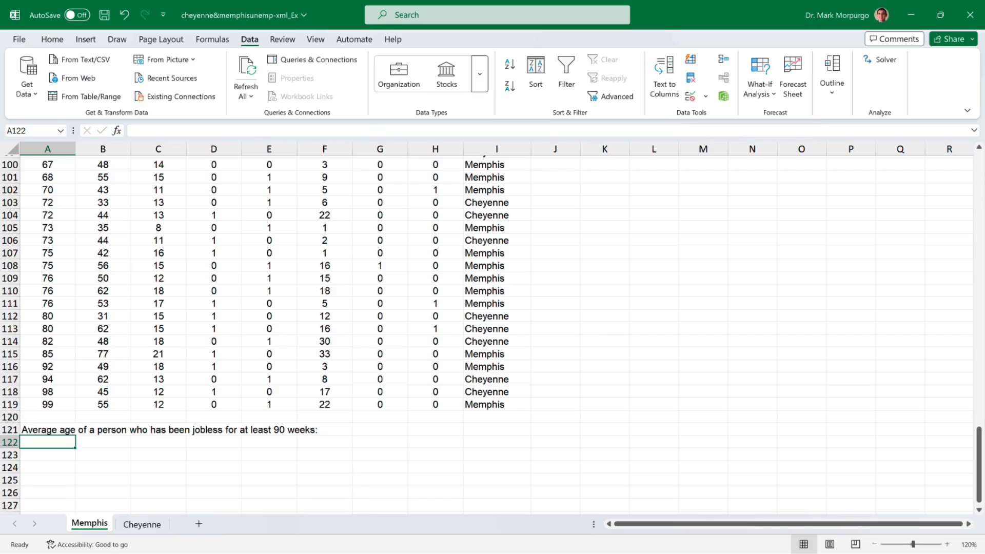
- Enter the label 'Average' in A124
{"action": "key", "text": "Return"}
{"action": "key", "text": "Return"}
{"action": "type", "text": "Average"}
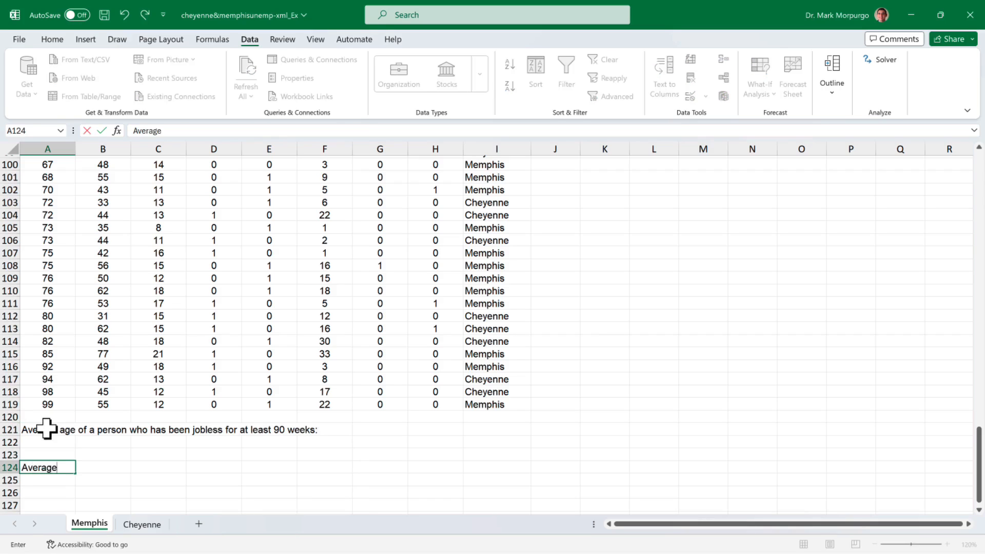
{"action": "key", "text": "Tab"}
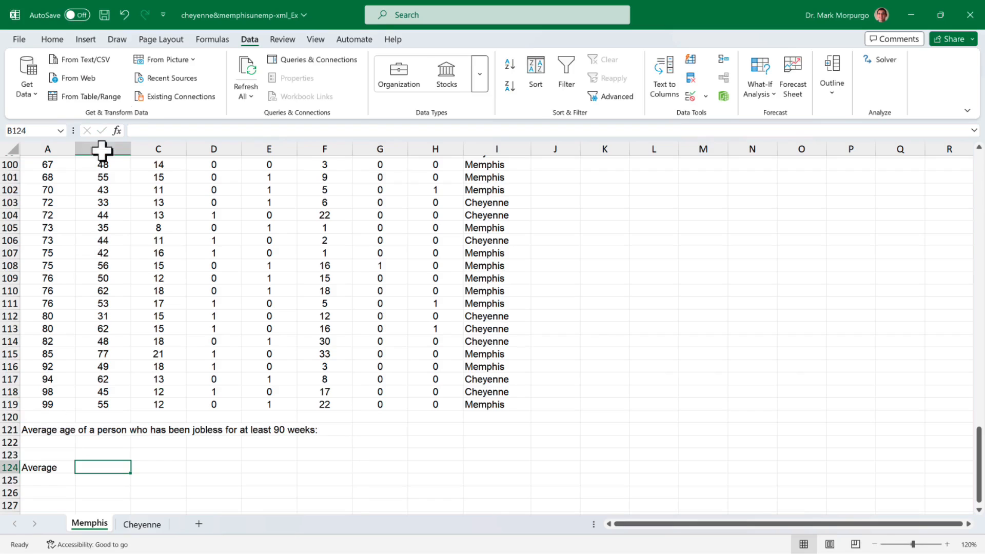
- Fill B124 green and enter =AVERAGE(B116:B119), which returns 52.75
{"action": "left_click", "coordinate": [52, 39]}
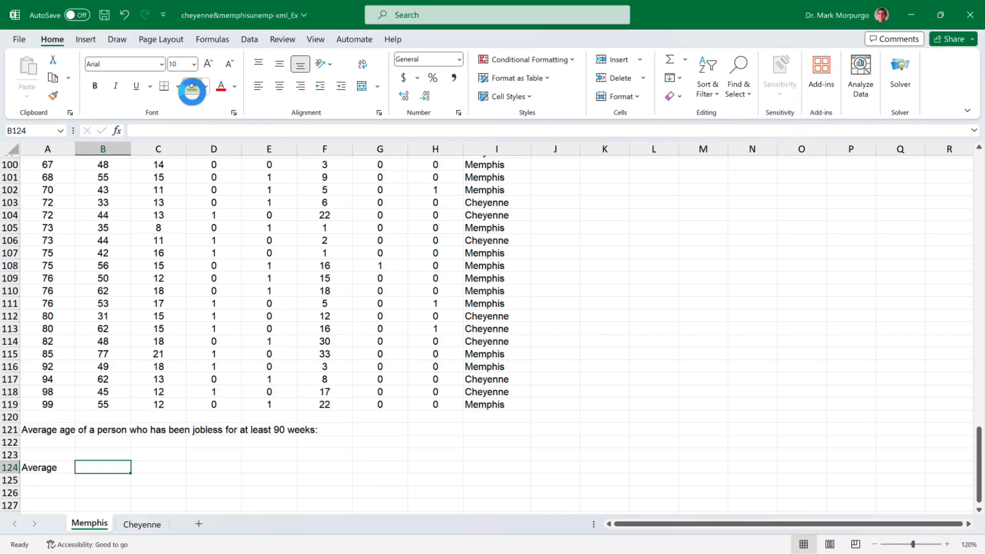
{"action": "left_click", "coordinate": [192, 86]}
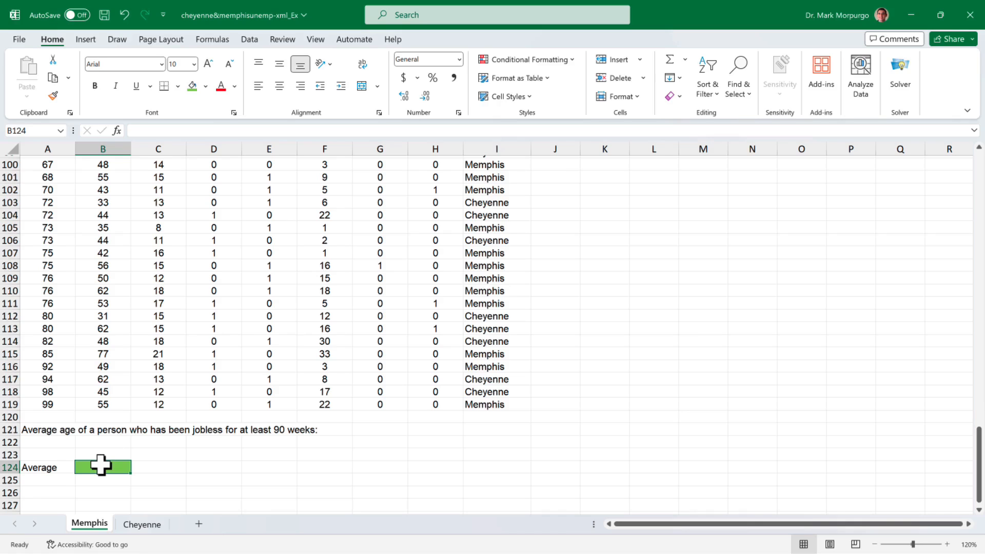
{"action": "type", "text": "="}
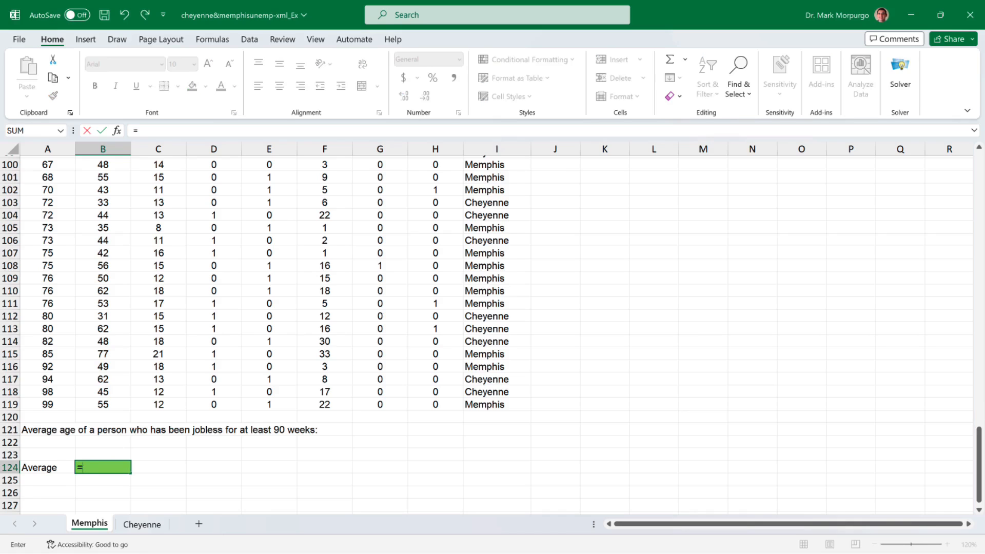
{"action": "type", "text": "aver"}
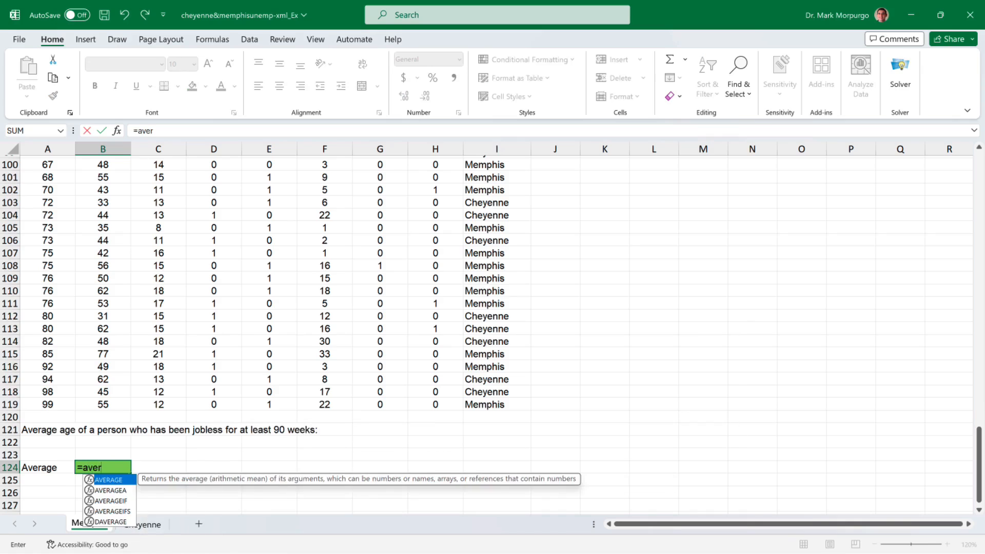
{"action": "key", "text": "Tab"}
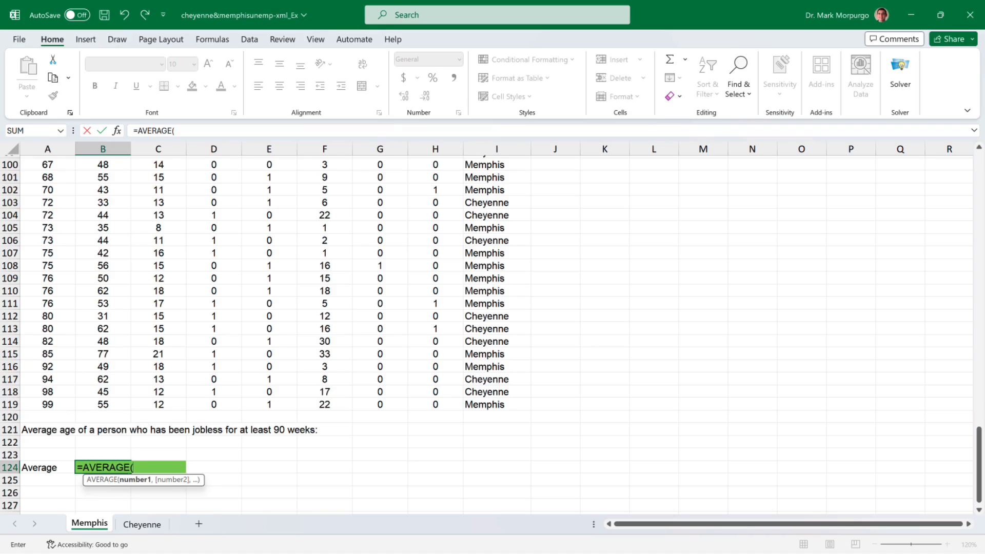
{"action": "left_click_drag", "start_coordinate": [103, 404], "coordinate": [102, 368]}
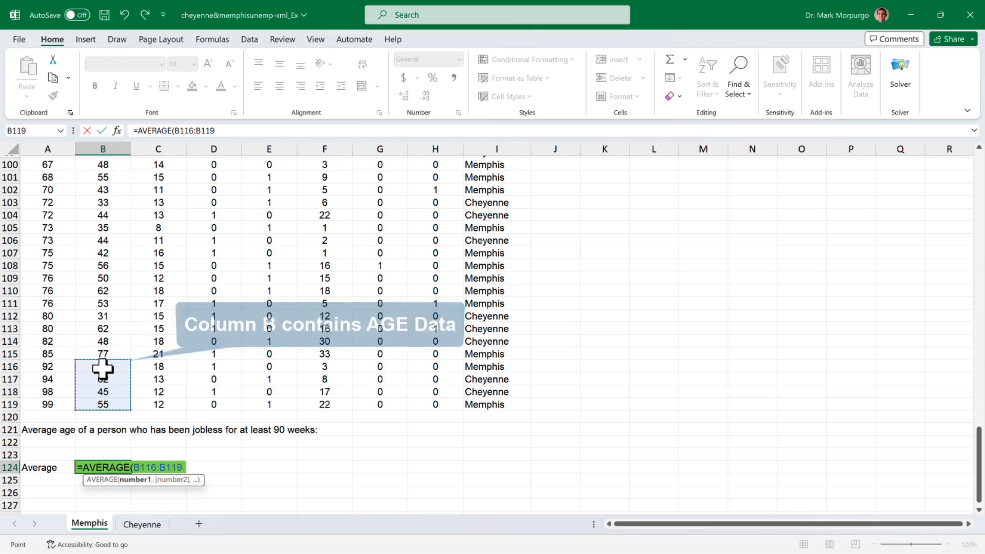
{"action": "type", "text": ")"}
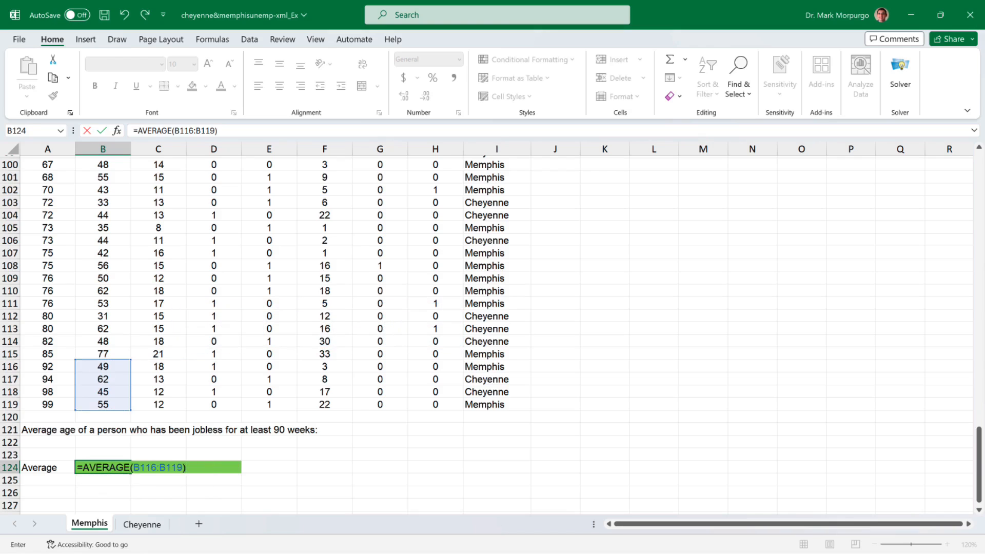
{"action": "key", "text": "Return"}
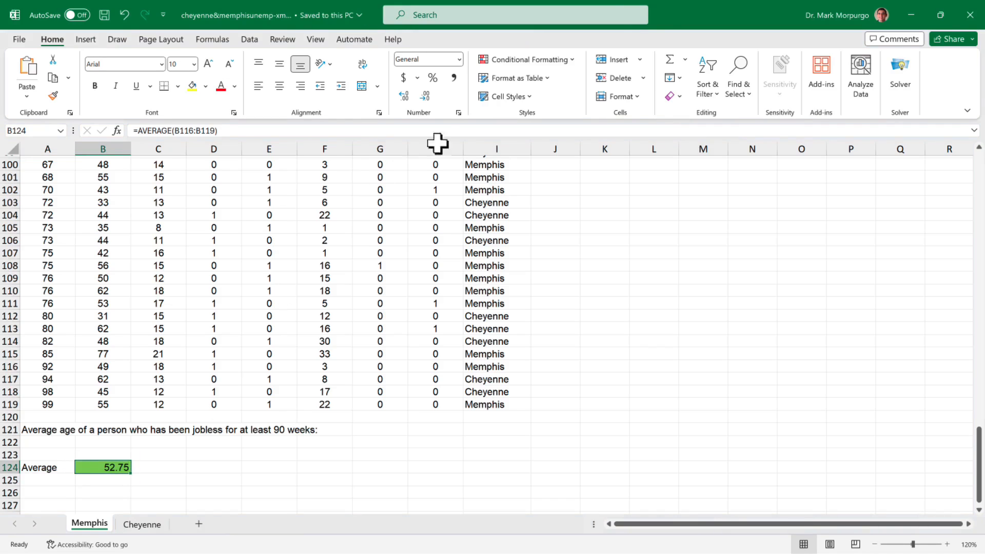
- Decrease B124's decimals so the average displays as 52.8
{"action": "left_click", "coordinate": [425, 96]}
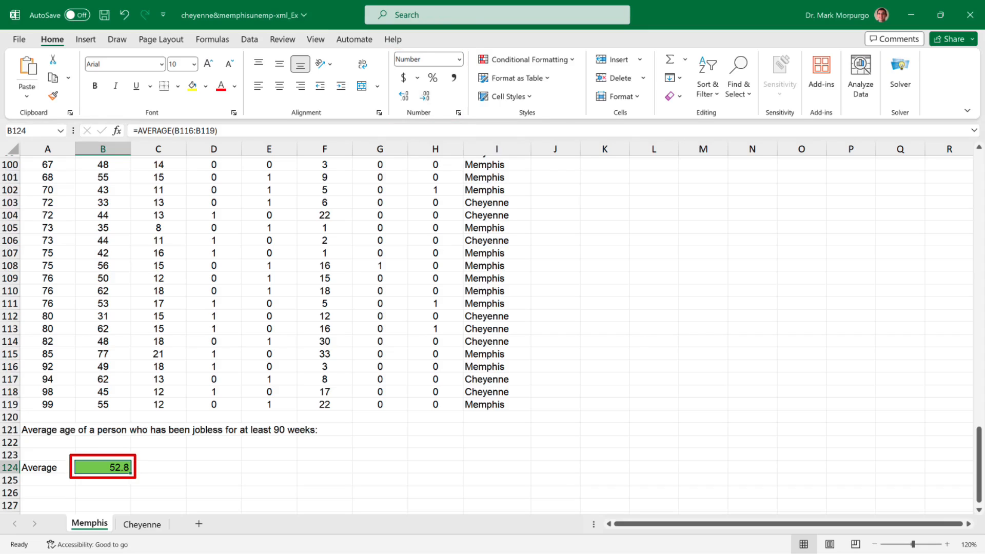
{"action": "left_click", "coordinate": [380, 454]}
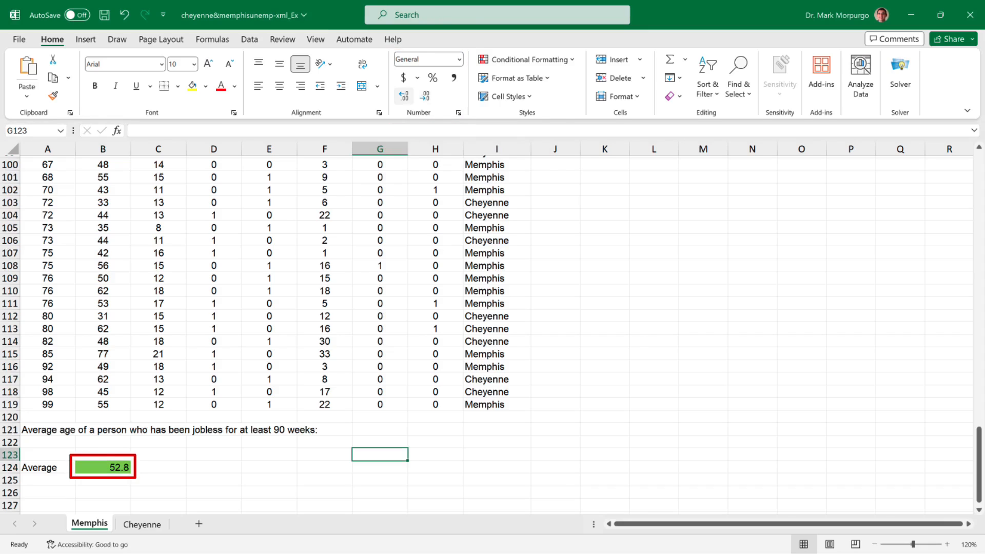